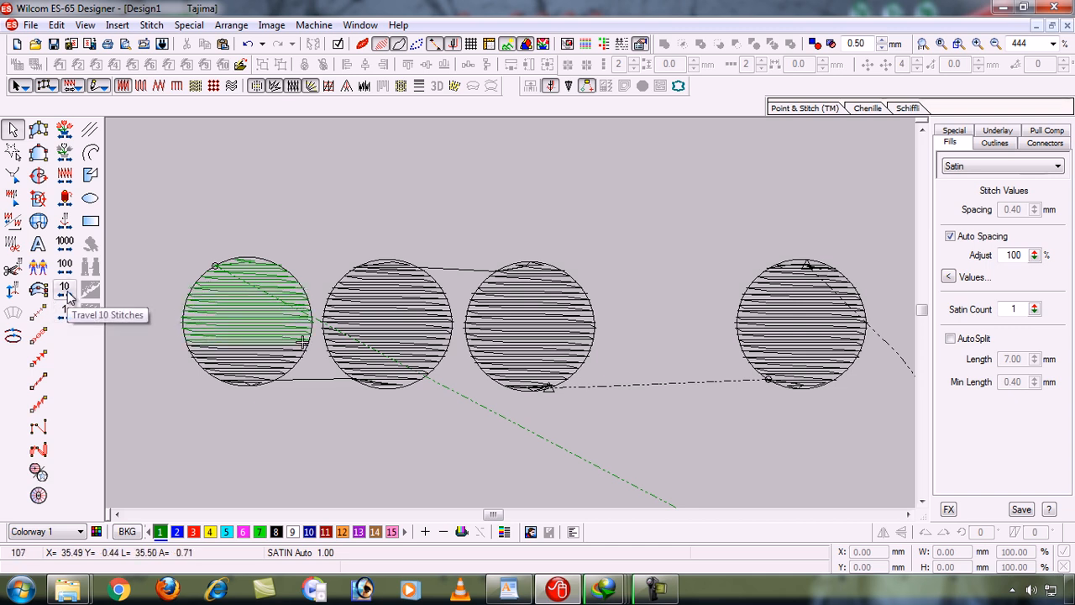
Travel through the stitching in 10- and 100-stitch increments, and by colour between the start and end of the design
left_click(67, 296)
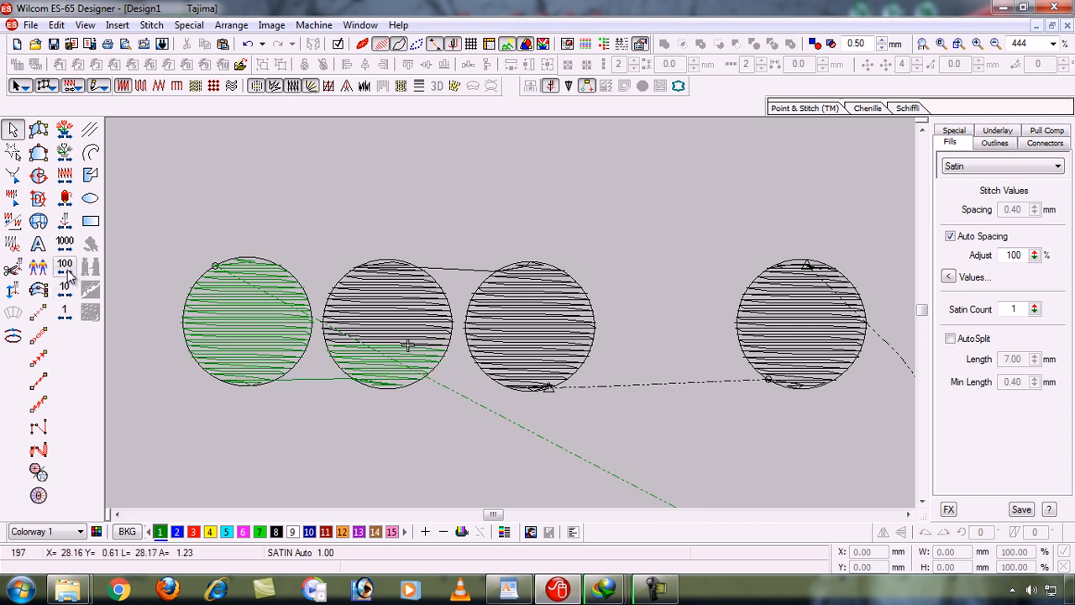
left_click(66, 252)
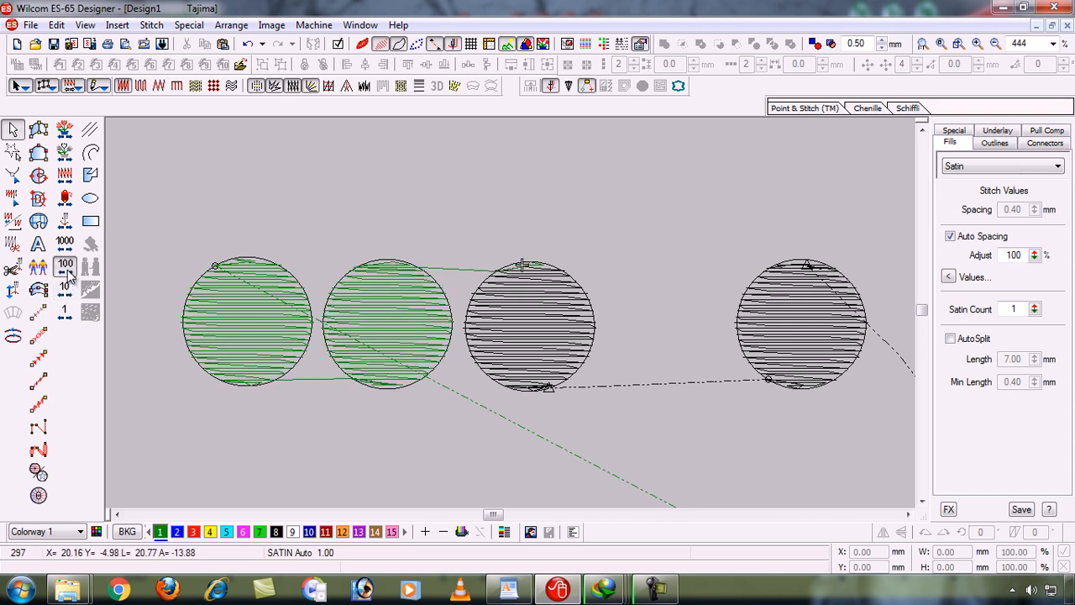
right_click(67, 200)
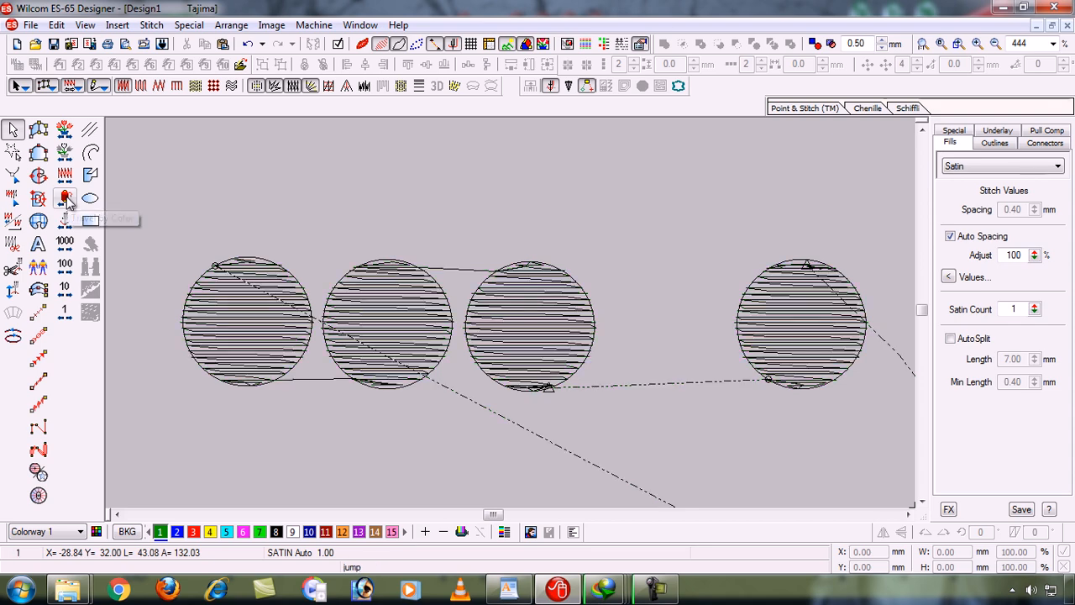
left_click(67, 200)
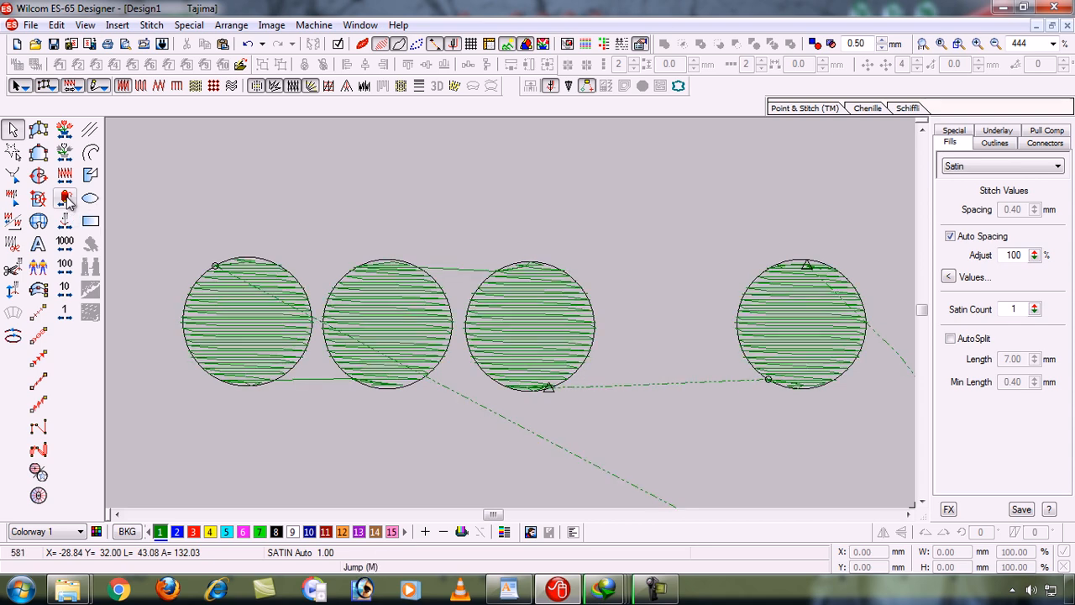
right_click(67, 200)
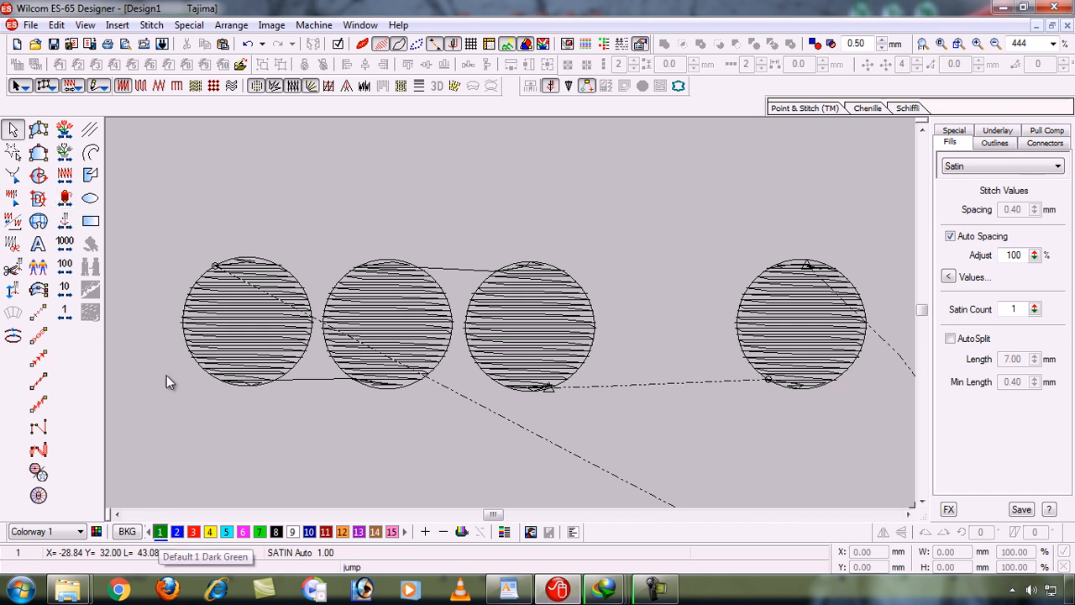
left_click(69, 200)
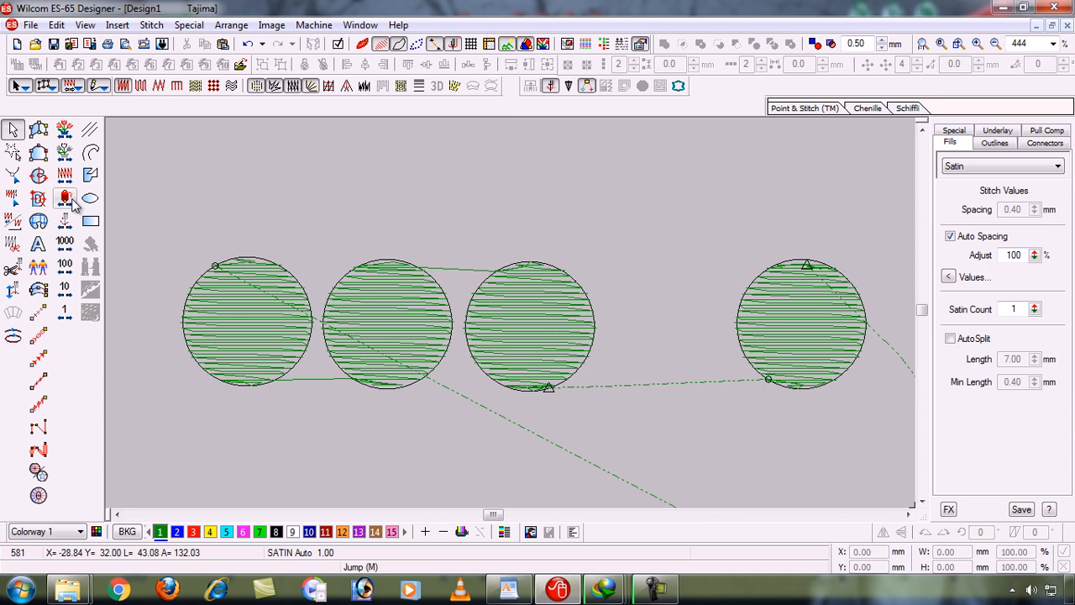
Travel through the design object by object, and jump between the start and end of the design
left_click(69, 162)
left_click(70, 161)
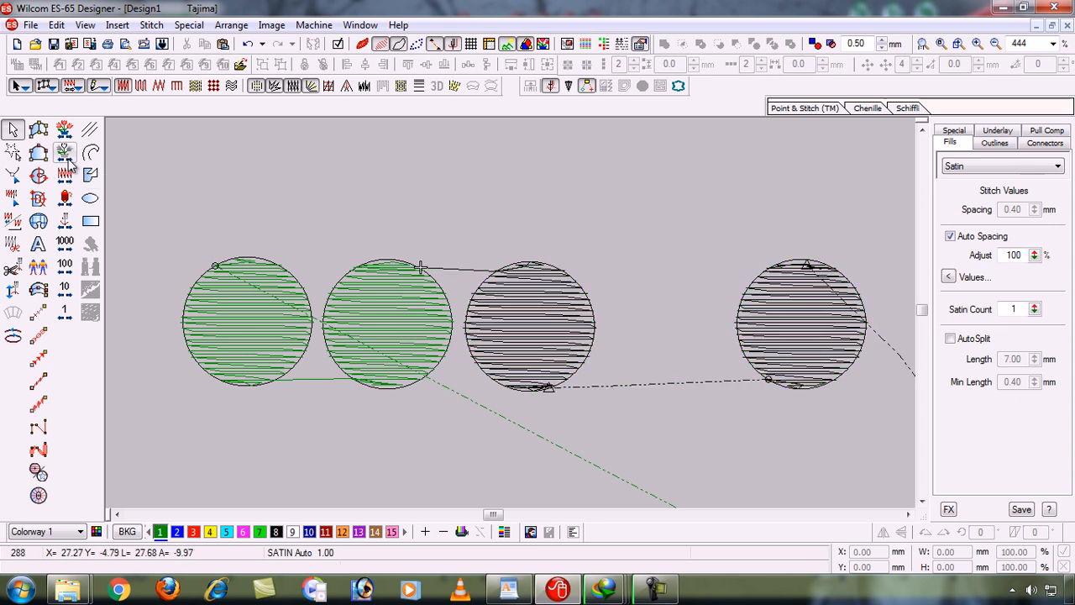
left_click(69, 161)
left_click(69, 161)
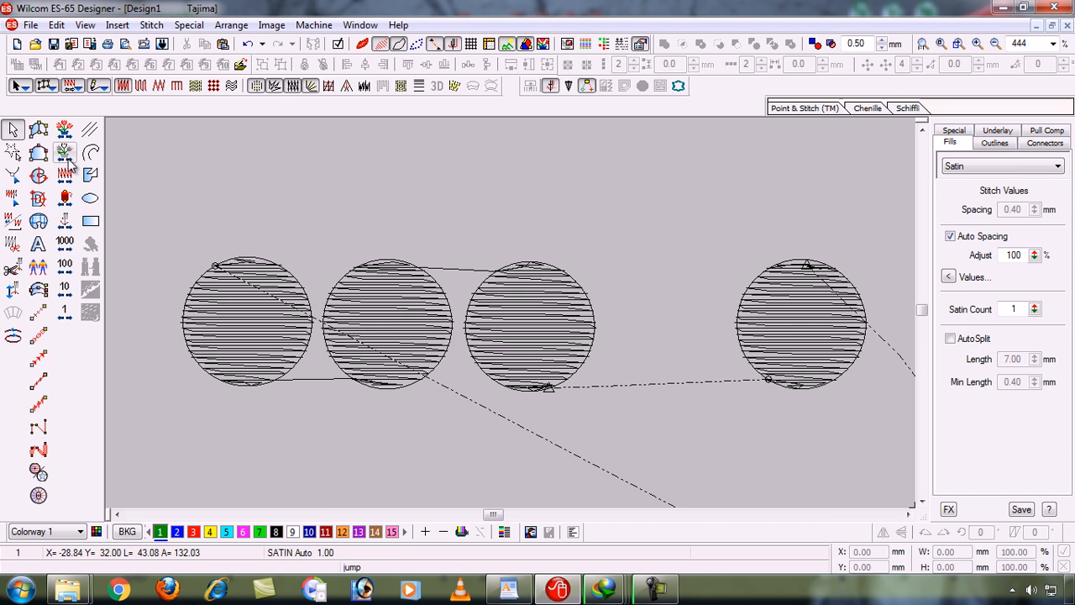
left_click(68, 158)
left_click(68, 159)
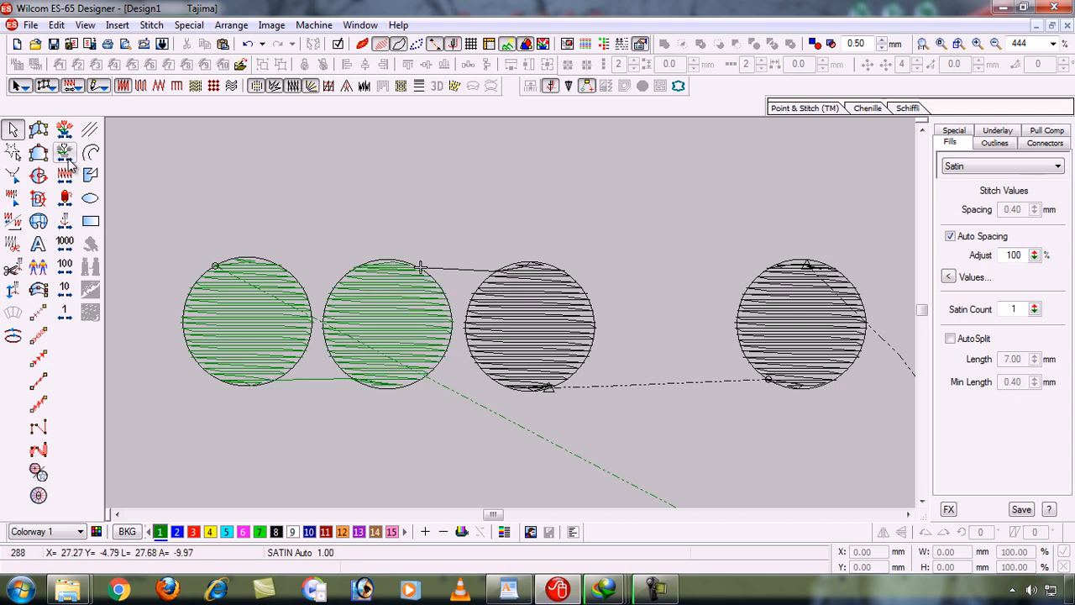
left_click(68, 158)
left_click(68, 158)
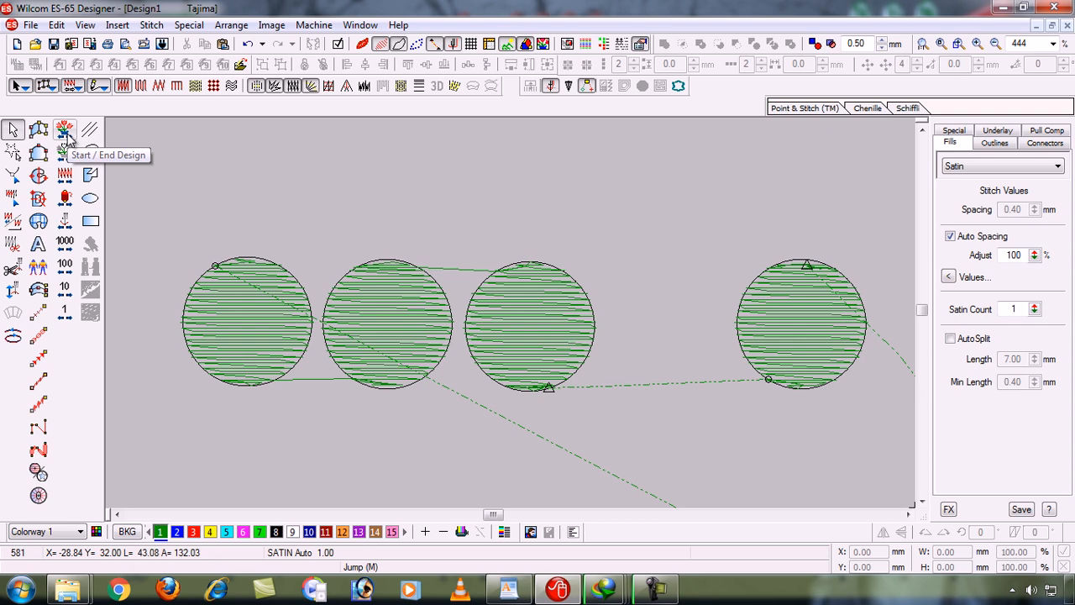
left_click(68, 138)
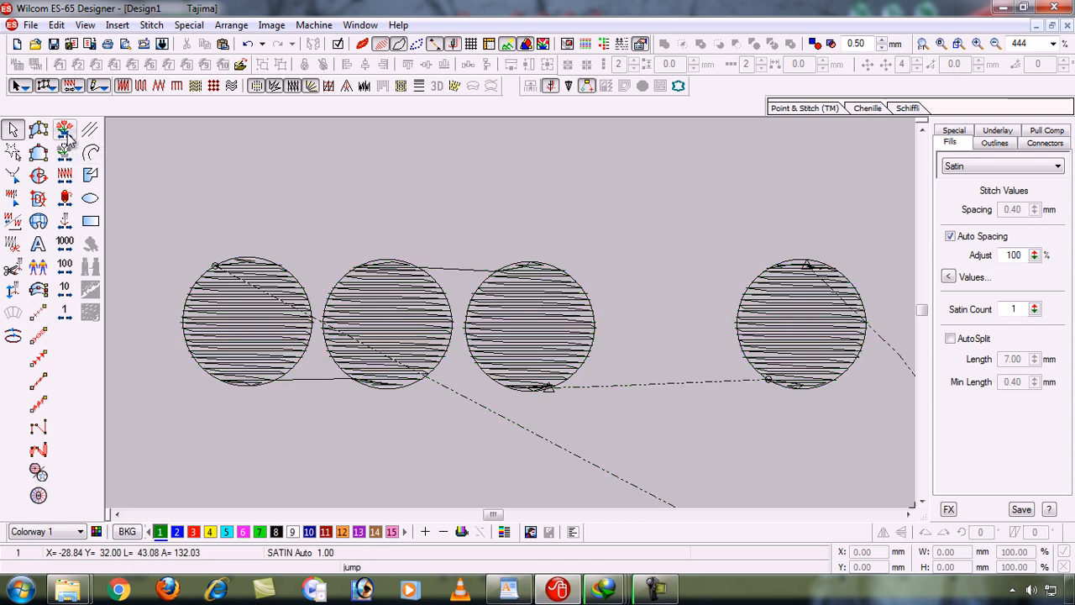
left_click(68, 138)
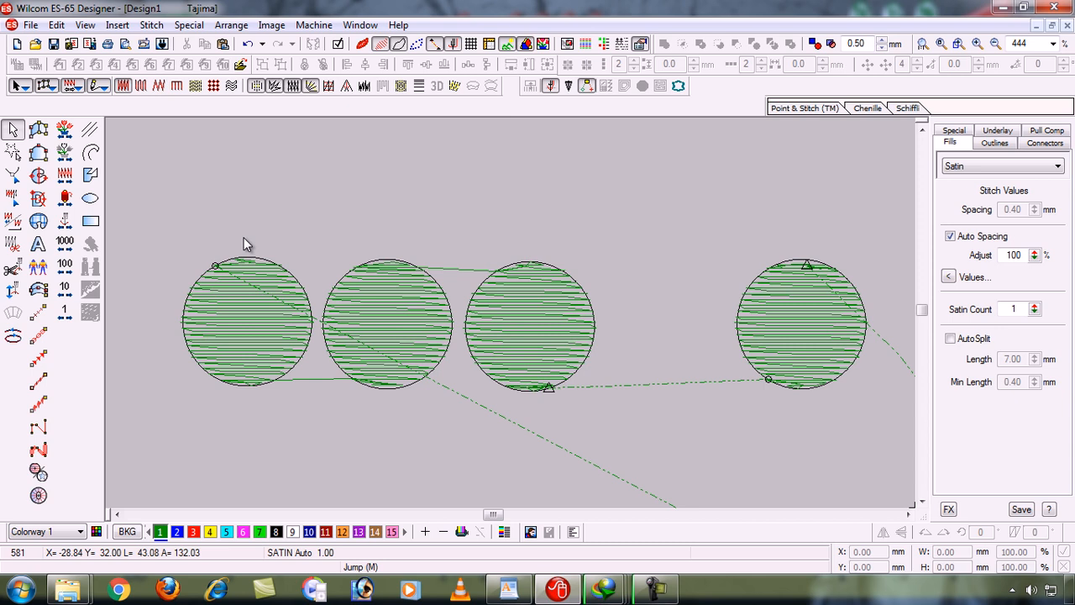
Travel backward by machine function from the end of the design to the jump leading into the first circle
left_click(66, 223)
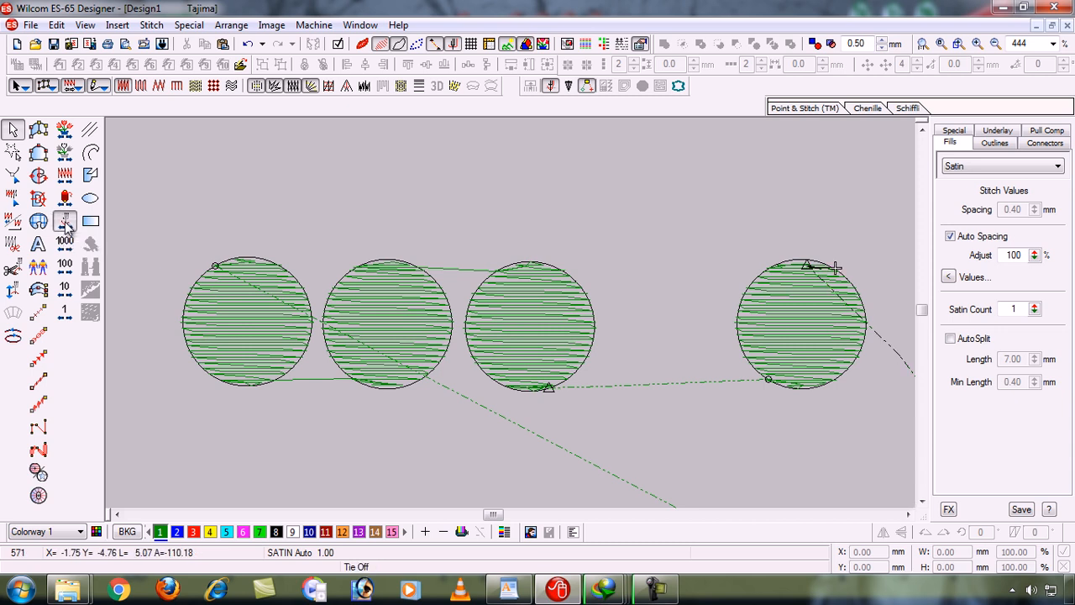
left_click(67, 228)
left_click(67, 228)
left_click(67, 228)
left_click(67, 228)
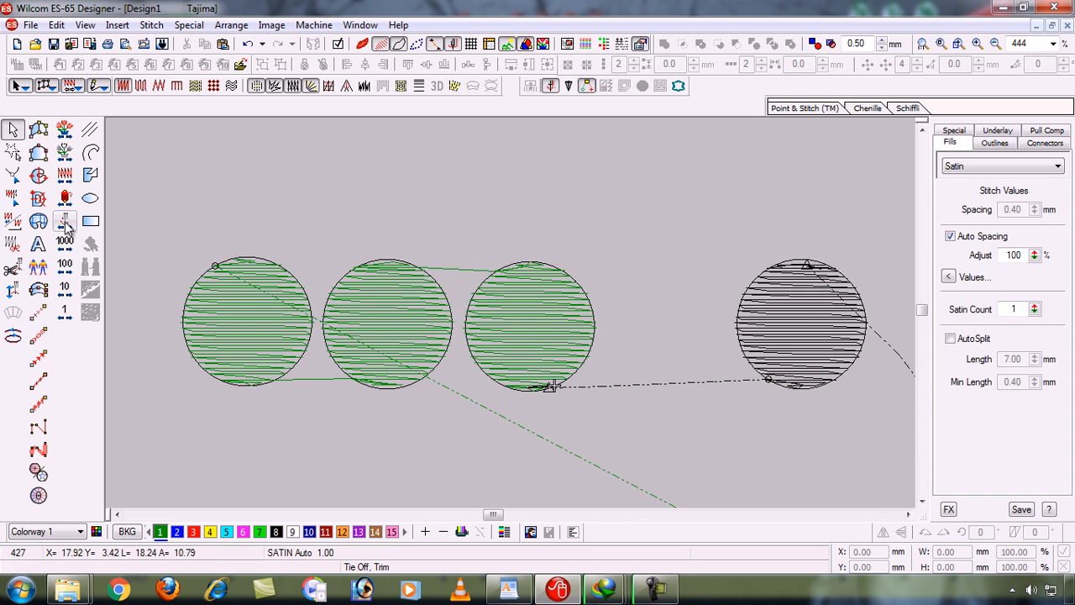
left_click(67, 228)
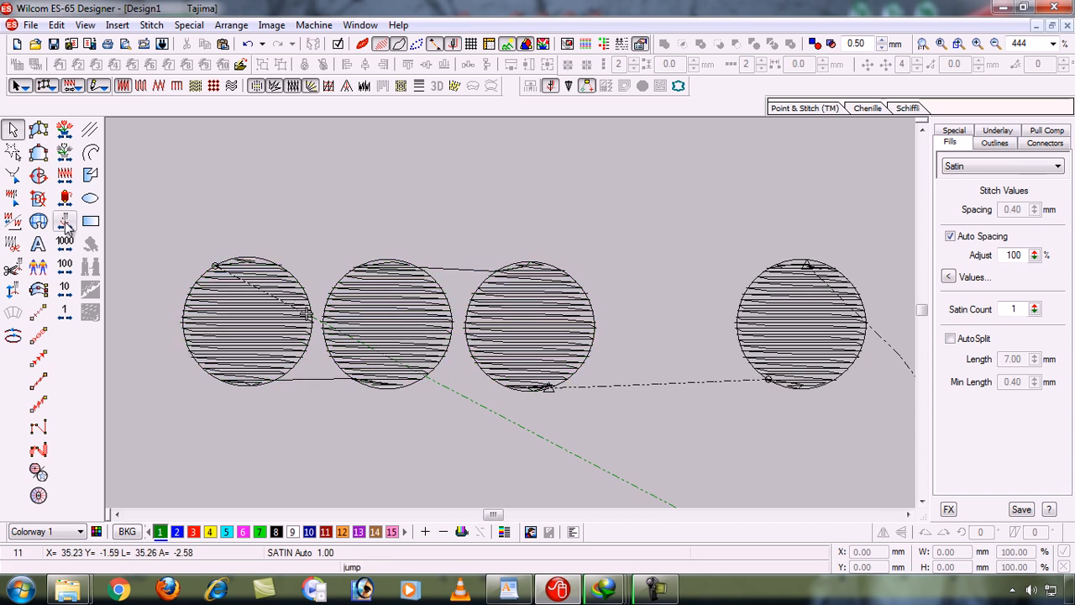
left_click(67, 228)
left_click(67, 227)
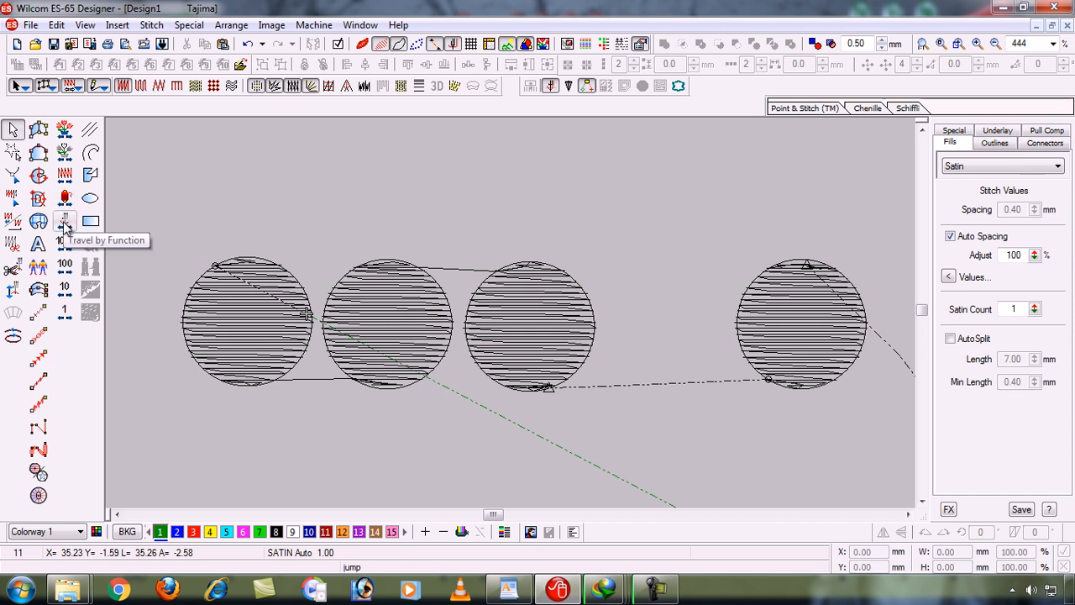
Travel forward by machine function to the last circle's tie-off, and return to the start of the design
left_click(65, 223)
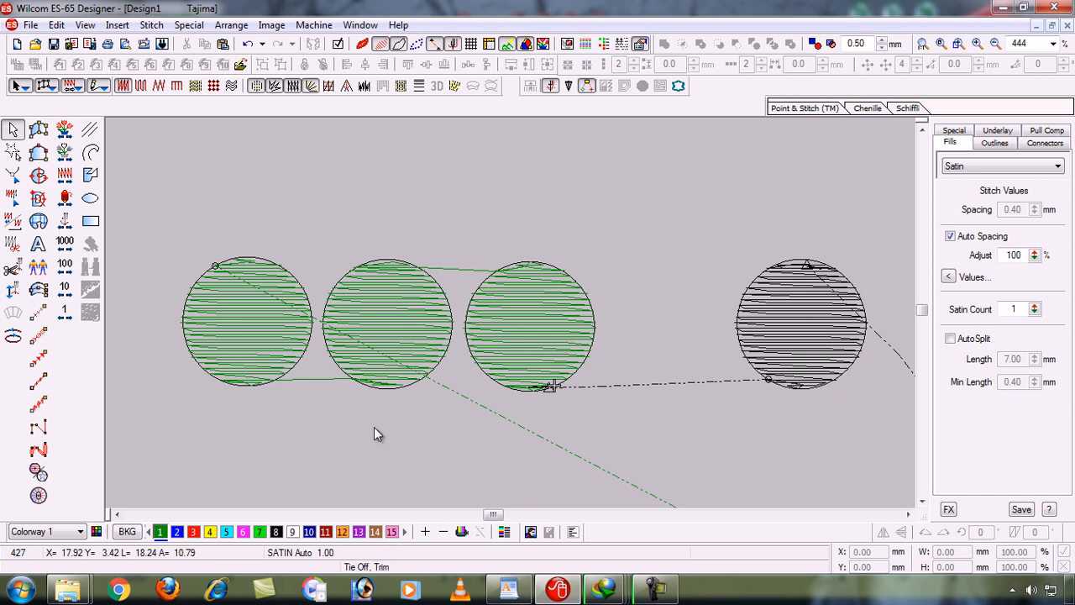
left_click(68, 222)
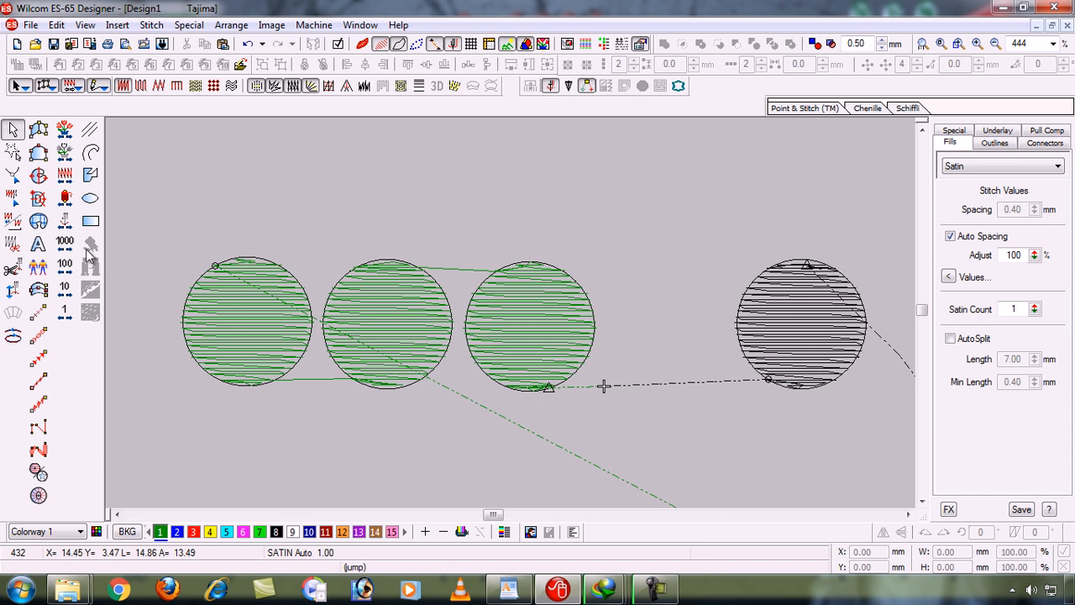
left_click(67, 223)
left_click(66, 224)
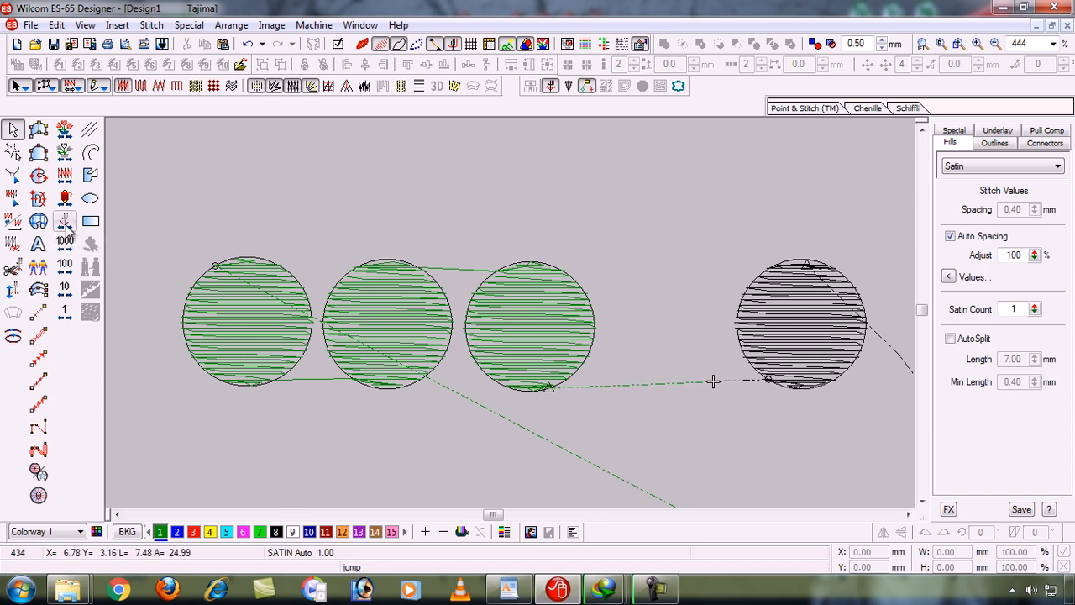
left_click(66, 224)
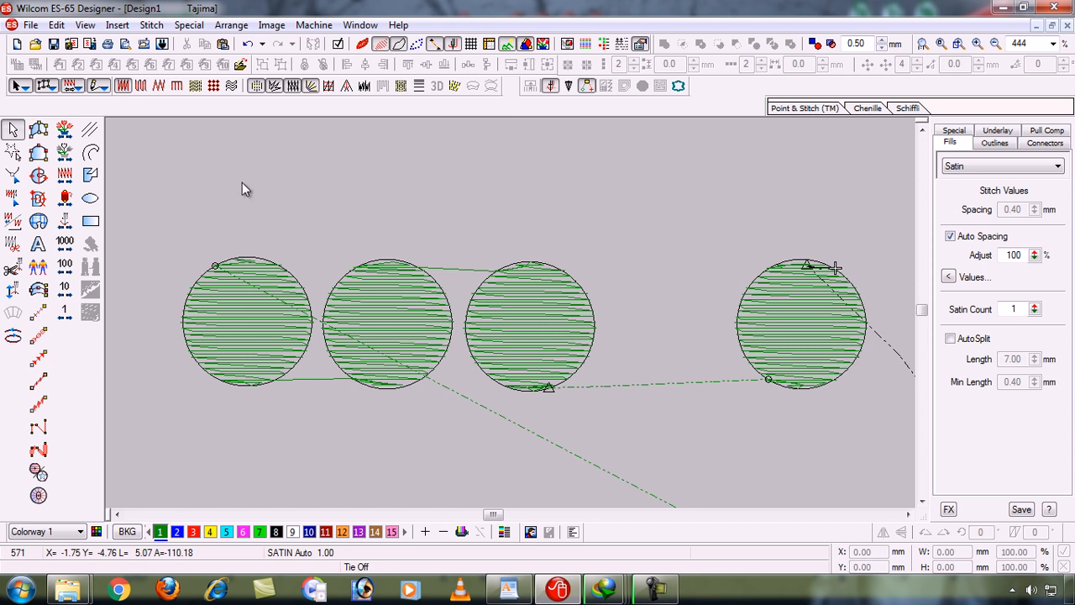
left_click(66, 130)
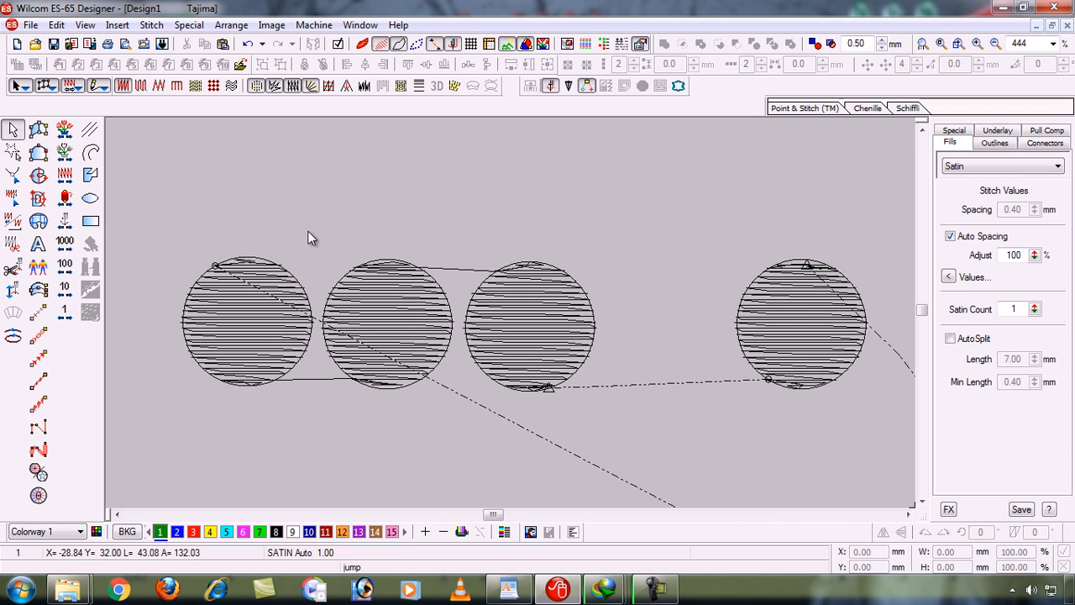
Remove the first circle from the design, and restore it in the same place
left_click(241, 314)
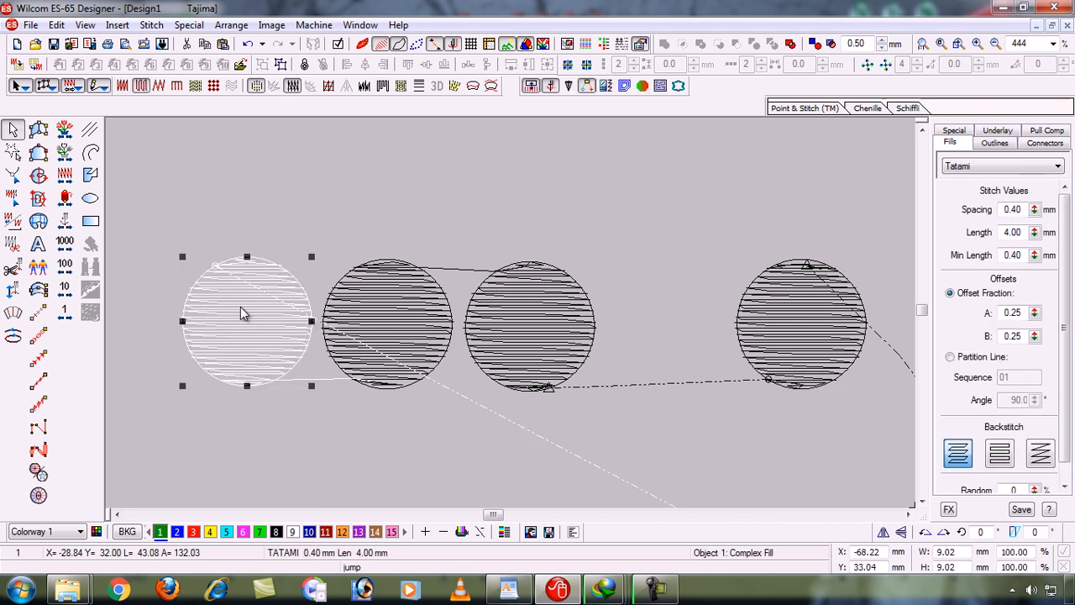
left_click(315, 410)
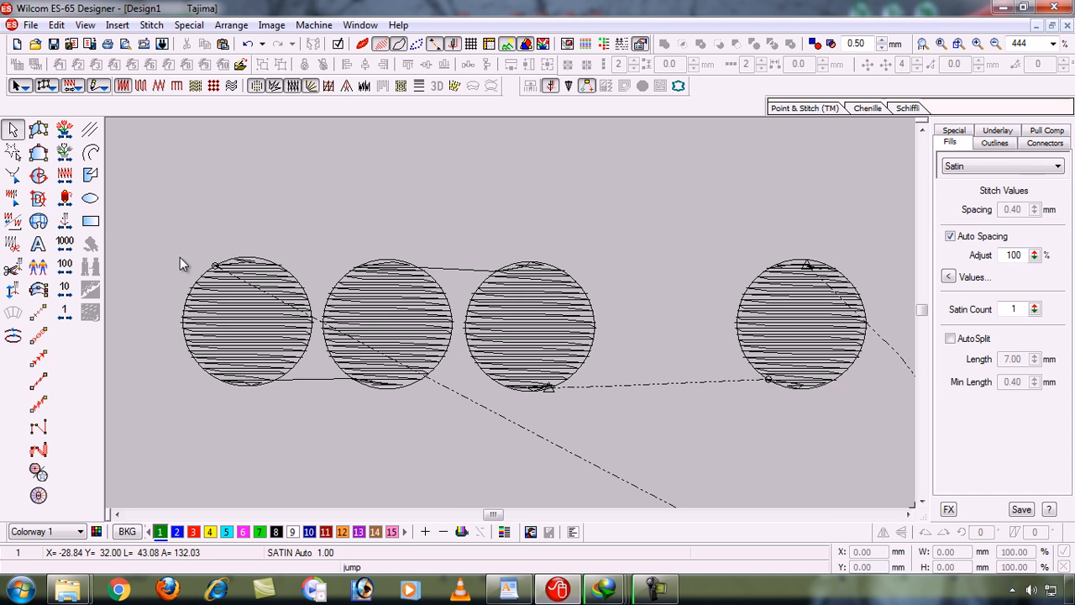
left_click(239, 318)
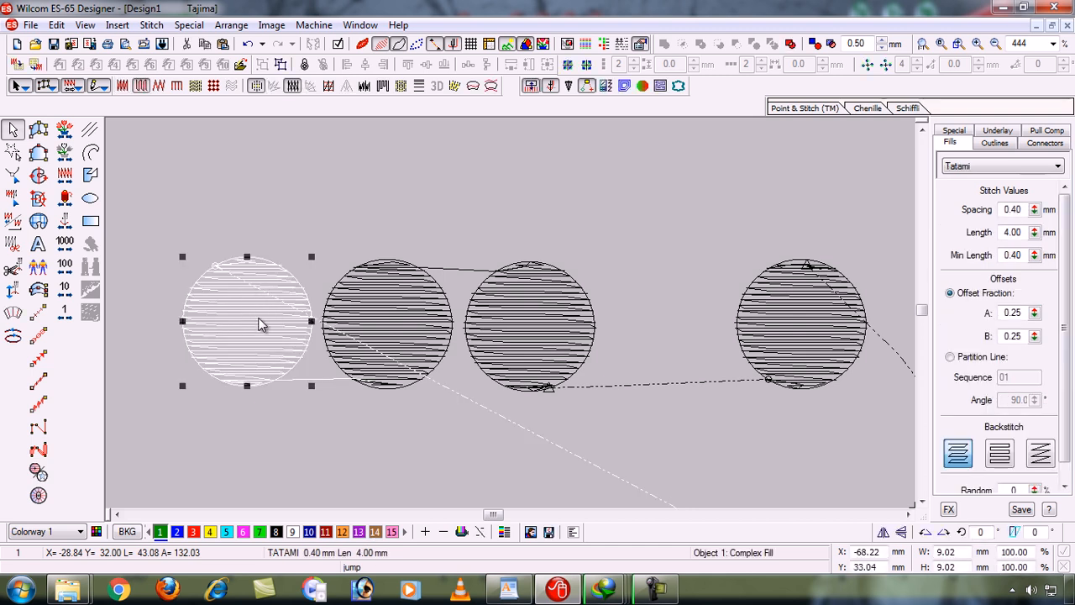
left_click(232, 425)
left_click(252, 356)
left_click(236, 193)
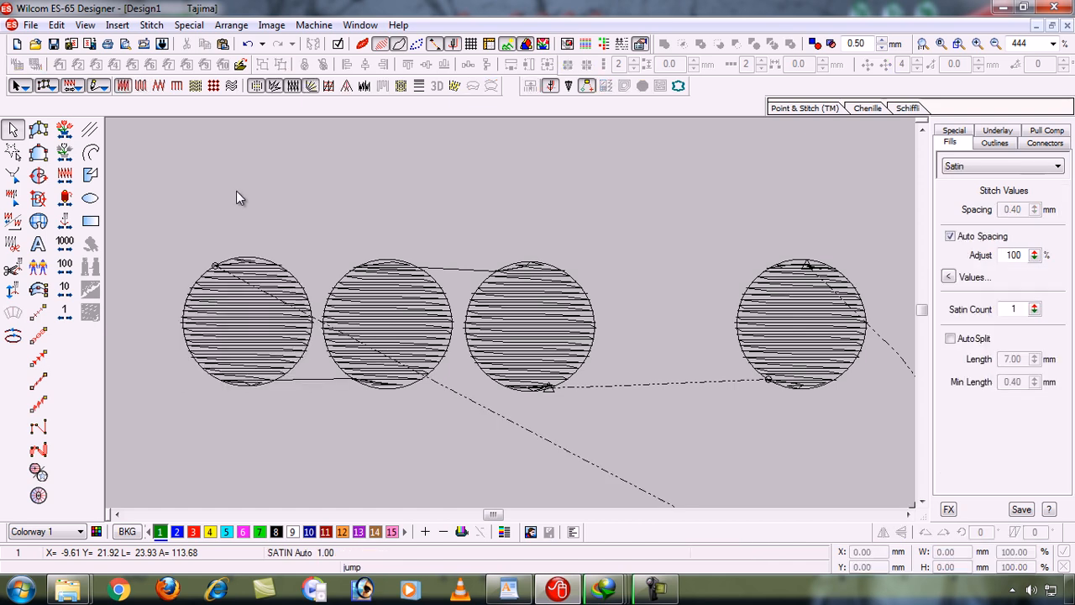
left_click(238, 330)
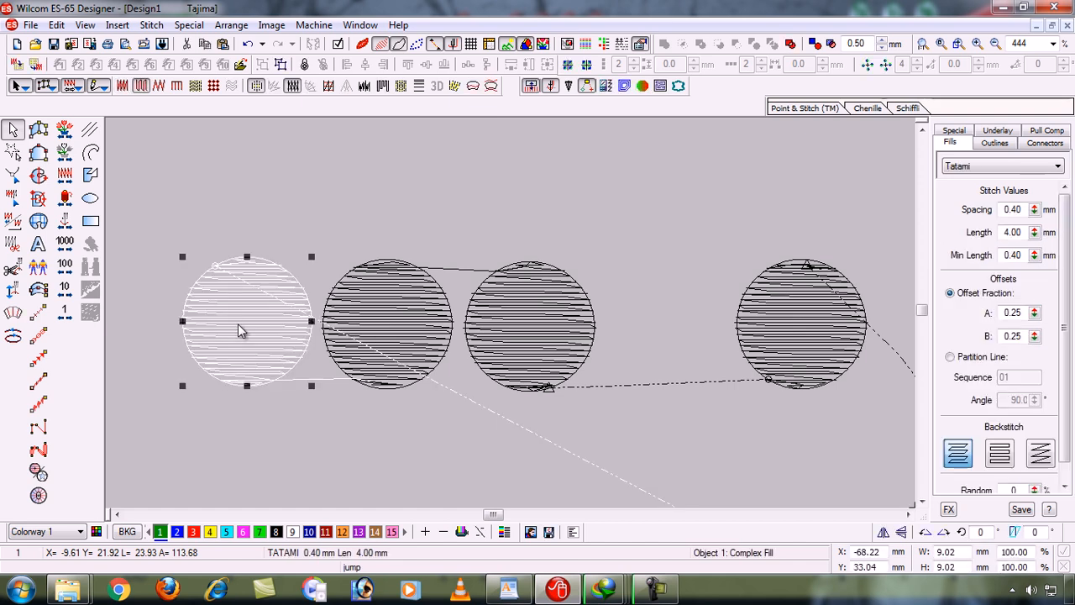
left_click(238, 330)
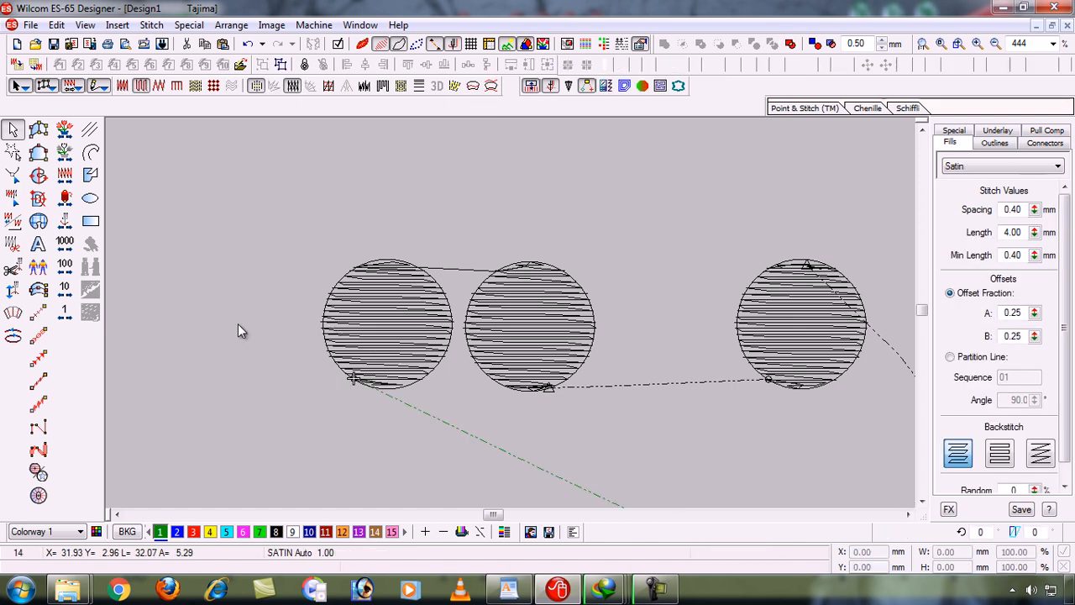
left_click(238, 330)
left_click(323, 441)
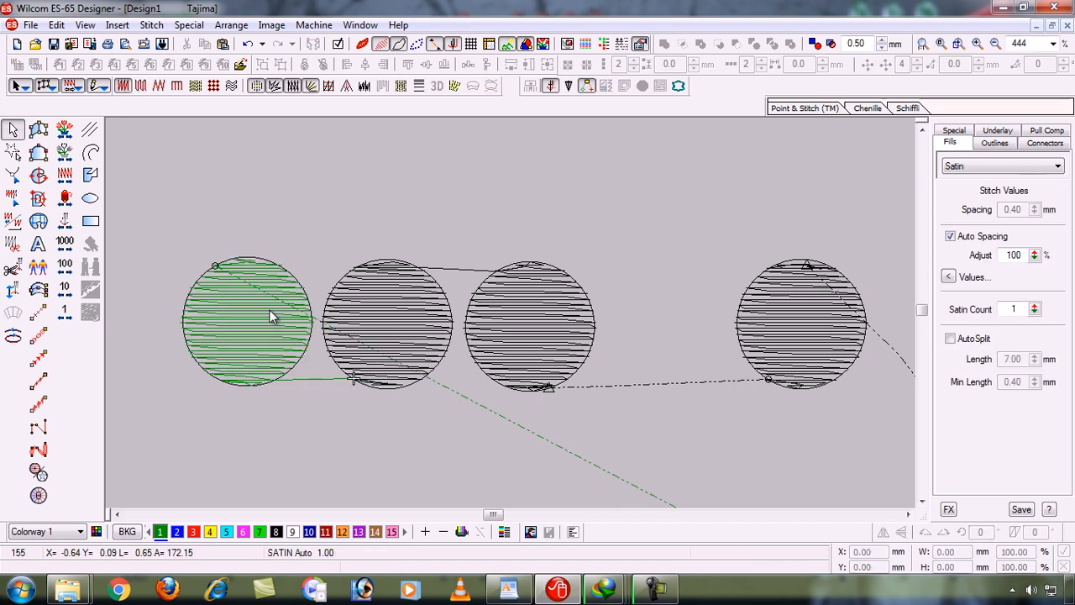
Cut the third circle and paste it back so that it stitches directly after the first circle
left_click(542, 319)
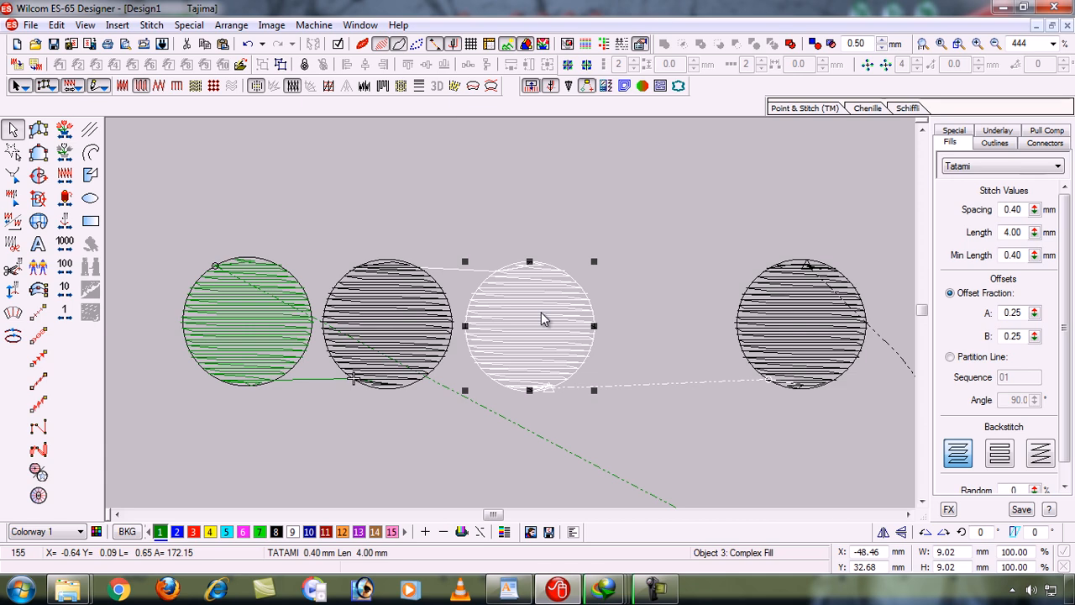
key("ctrl+x")
key("ctrl+v")
left_click(637, 423)
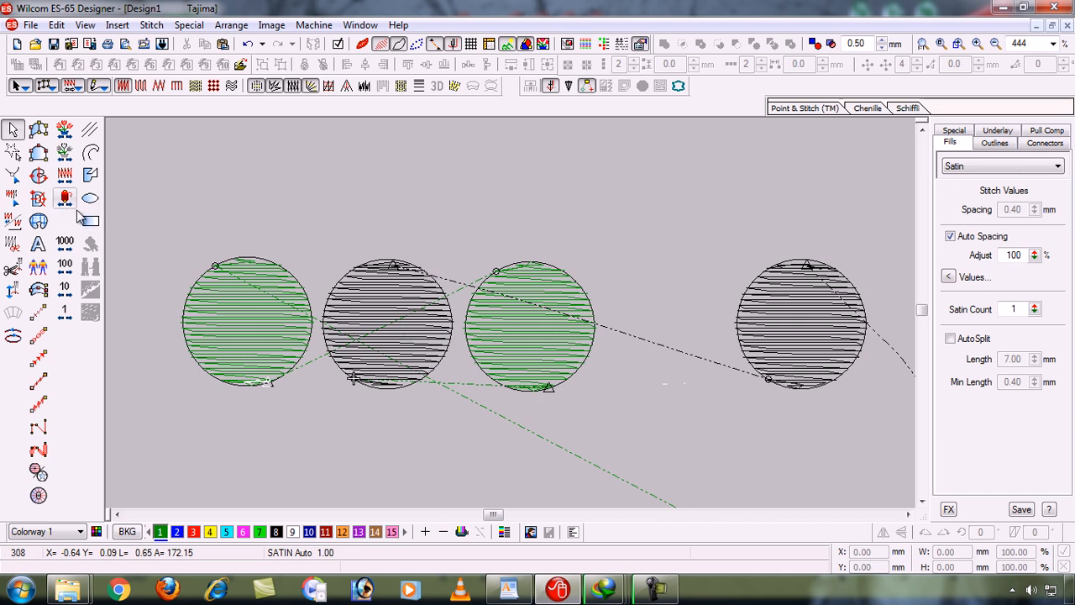
Delete the second circle in the row, and undo the deletion
left_click(66, 154)
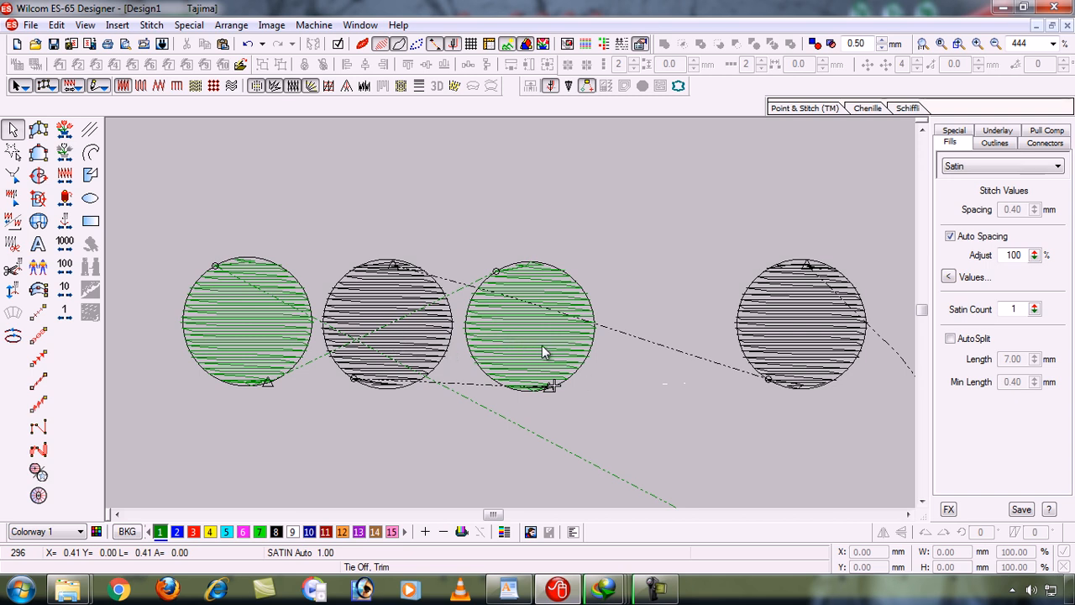
left_click(444, 332)
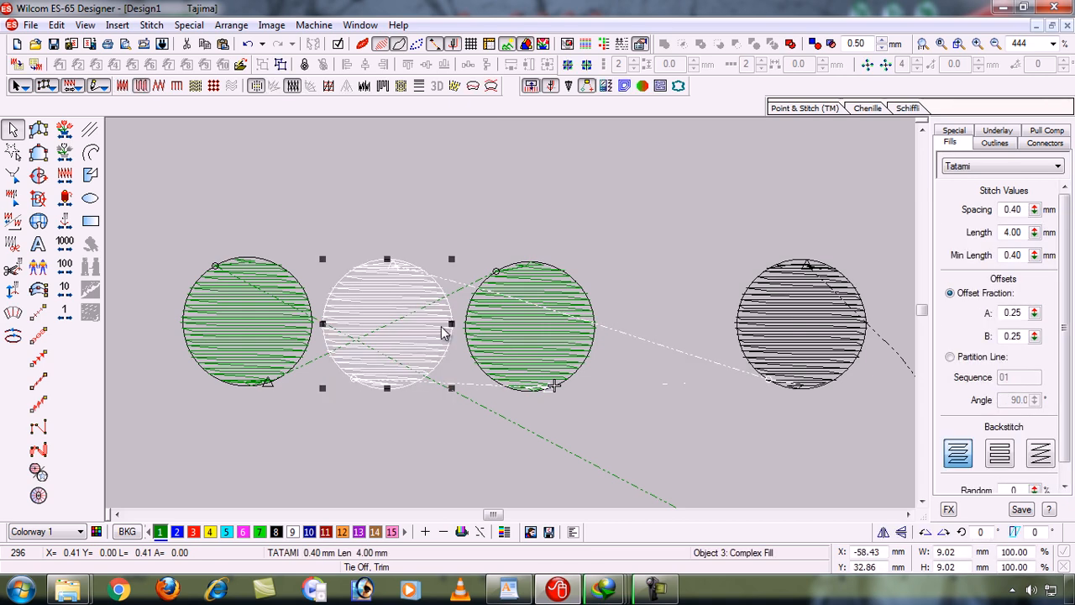
key("Delete")
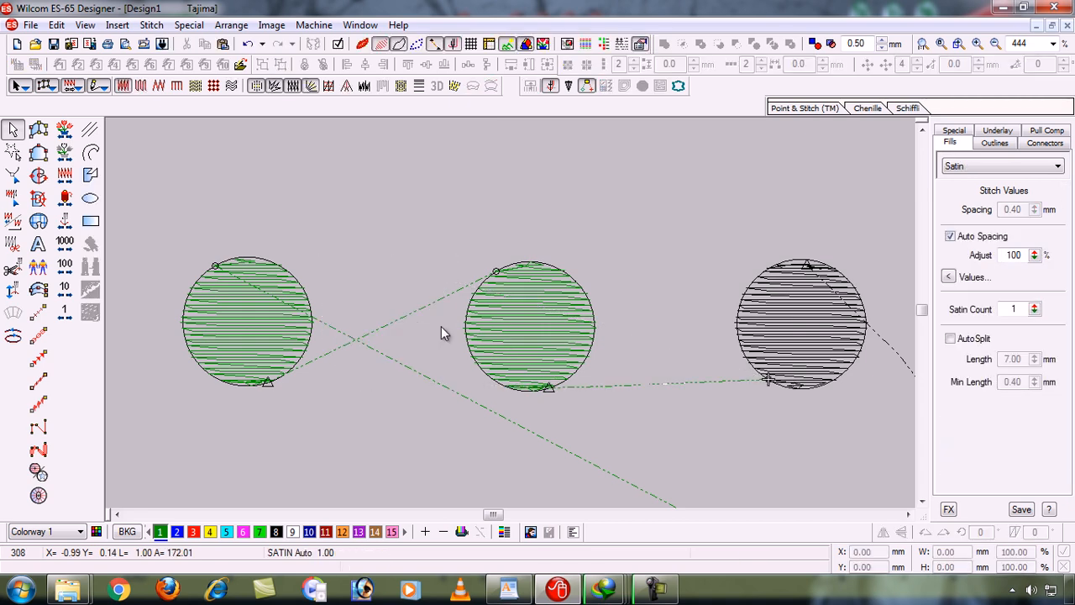
key("ctrl+z")
left_click(413, 436)
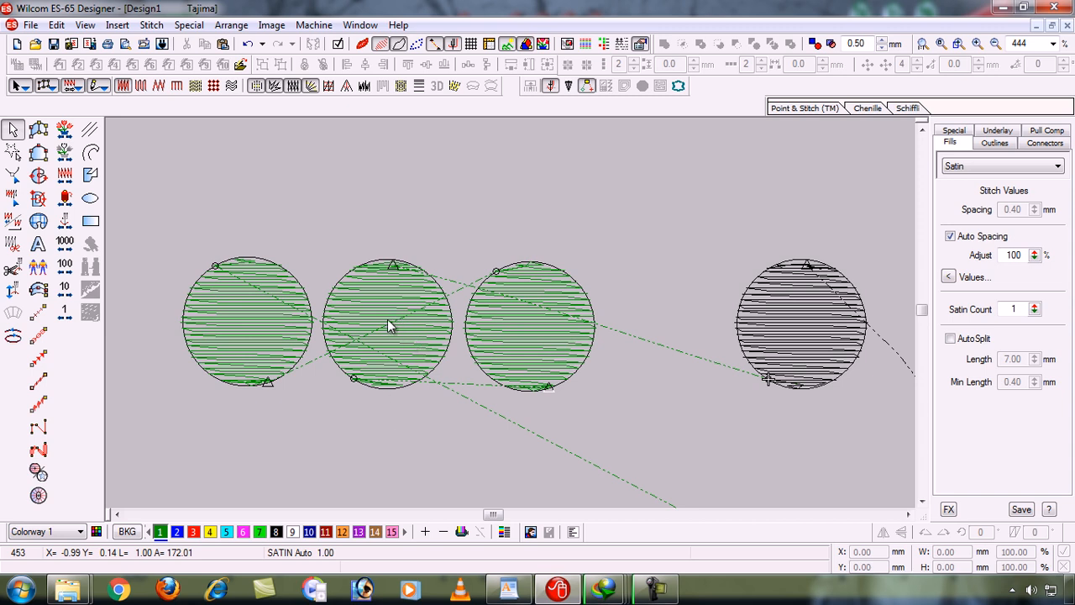
Return to the start of the design and travel forward by object through the first and third circles to the second circle's tie-off
left_click(66, 132)
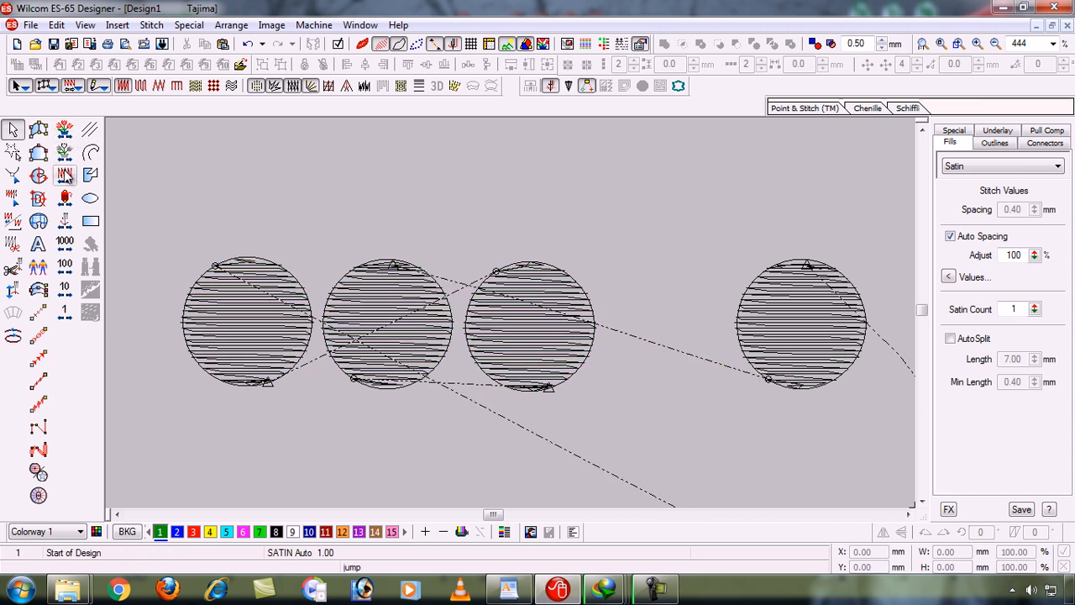
left_click(67, 156)
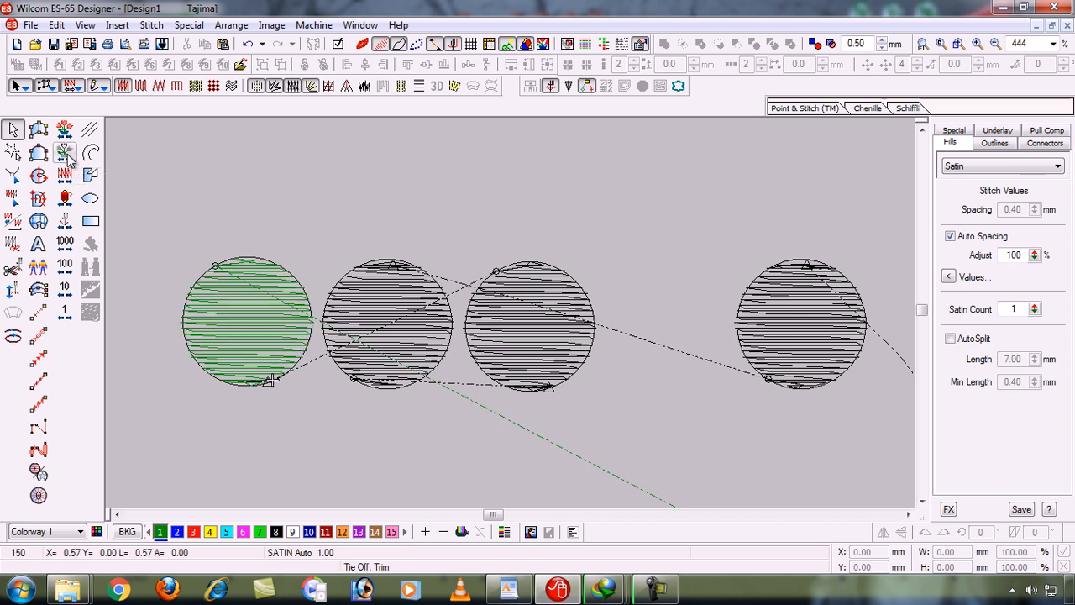
left_click(68, 158)
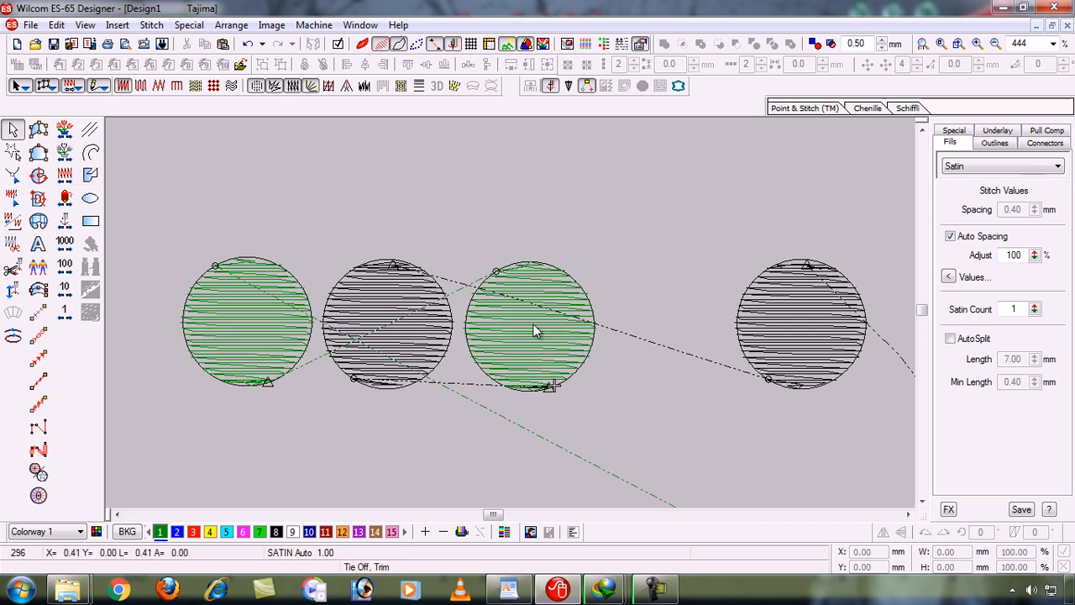
left_click(67, 157)
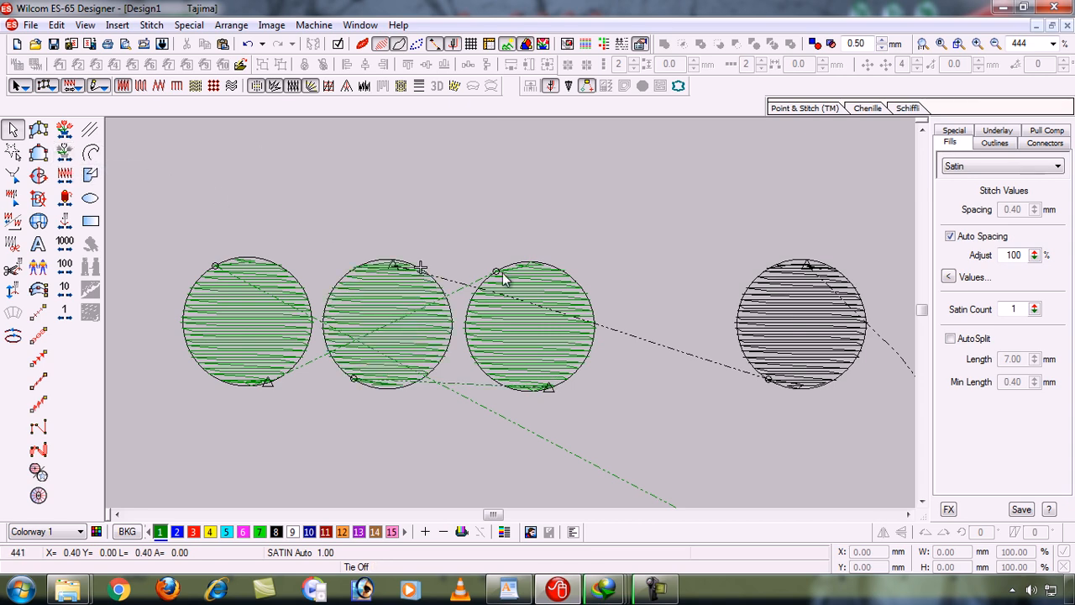
Cut the last circle in the row and paste it back at the needle position after the second circle
left_click(790, 312)
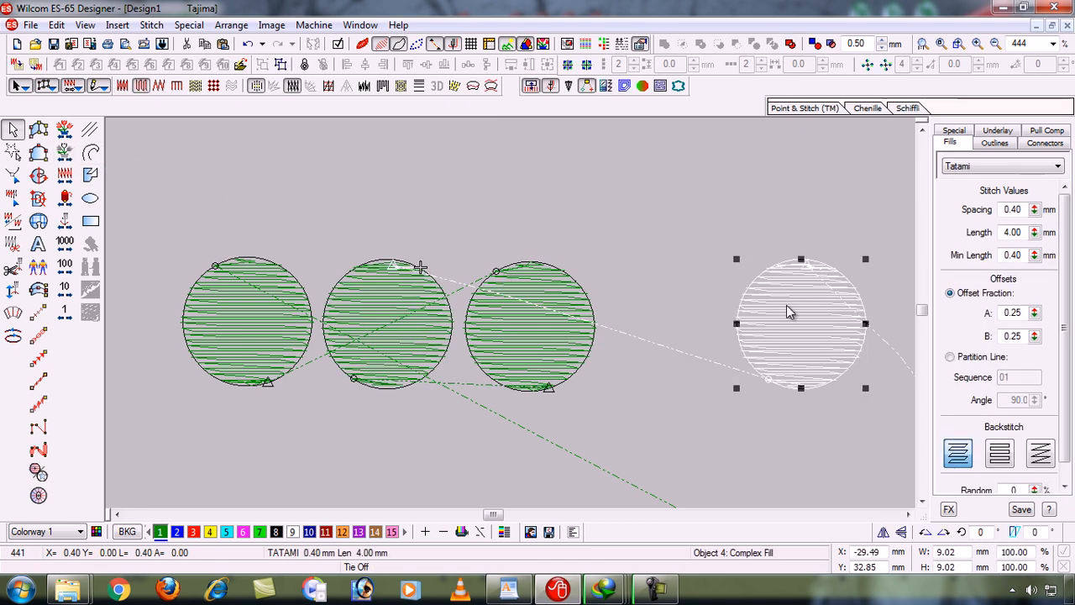
left_click(679, 396)
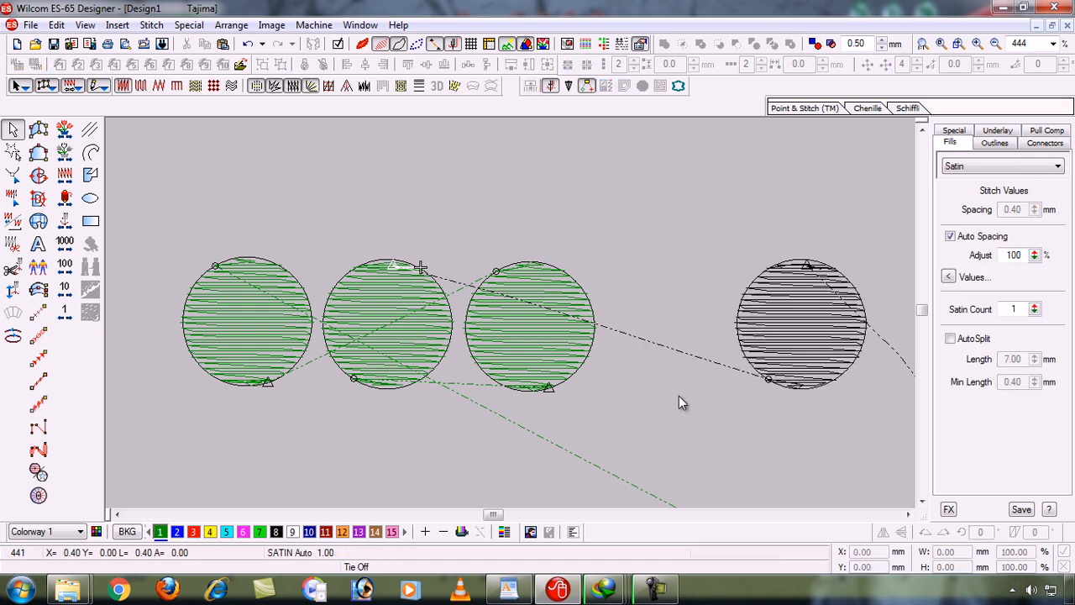
left_click(820, 343)
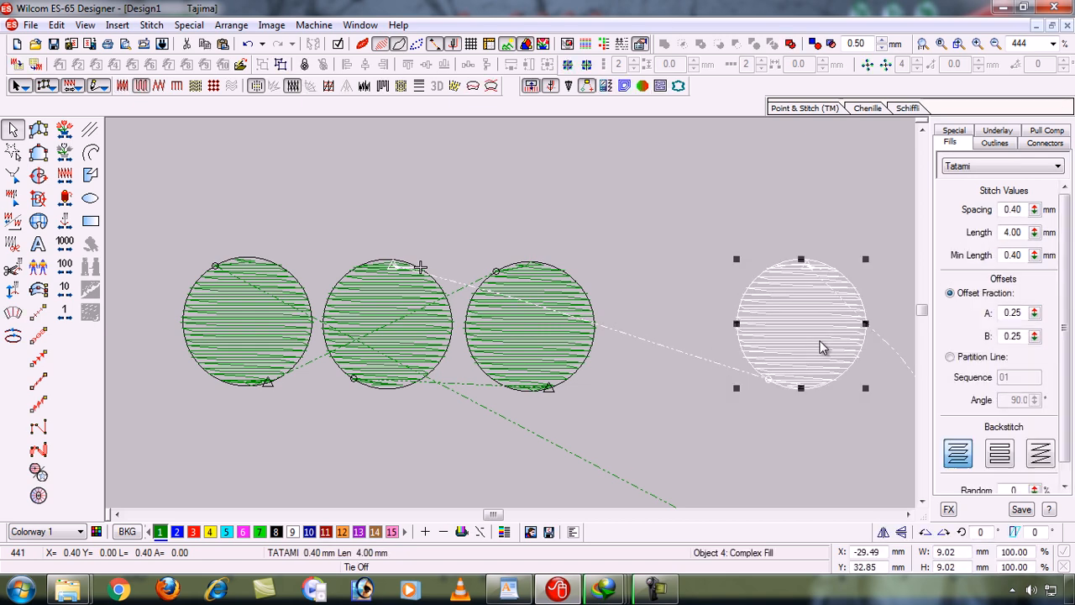
key("ctrl+x")
key("ctrl+v")
left_click(735, 412)
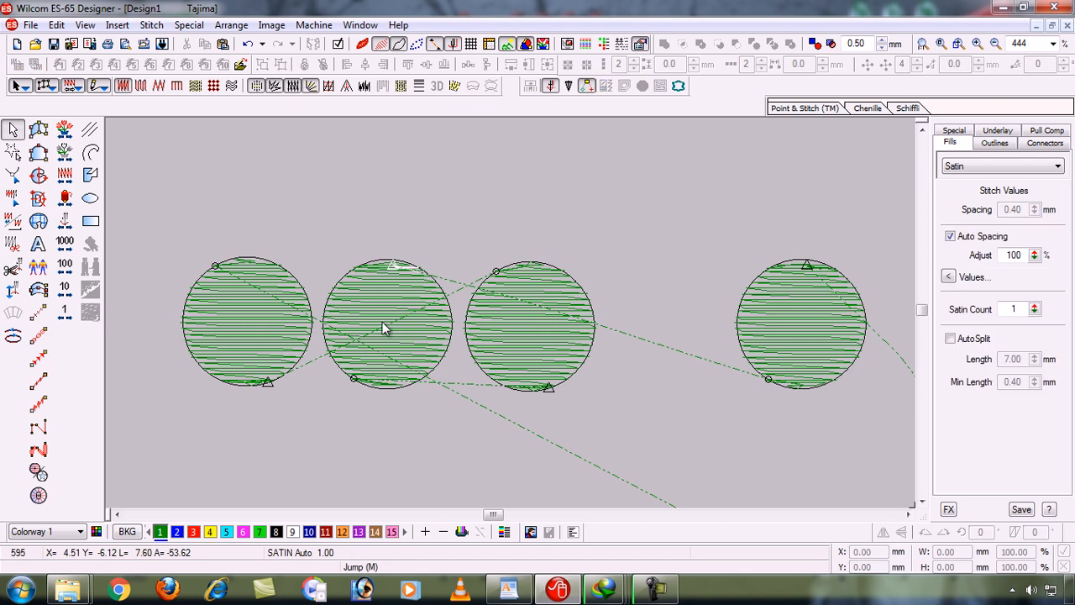
Return to the start of the design and travel forward by object to the third circle's tie-off
left_click(63, 137)
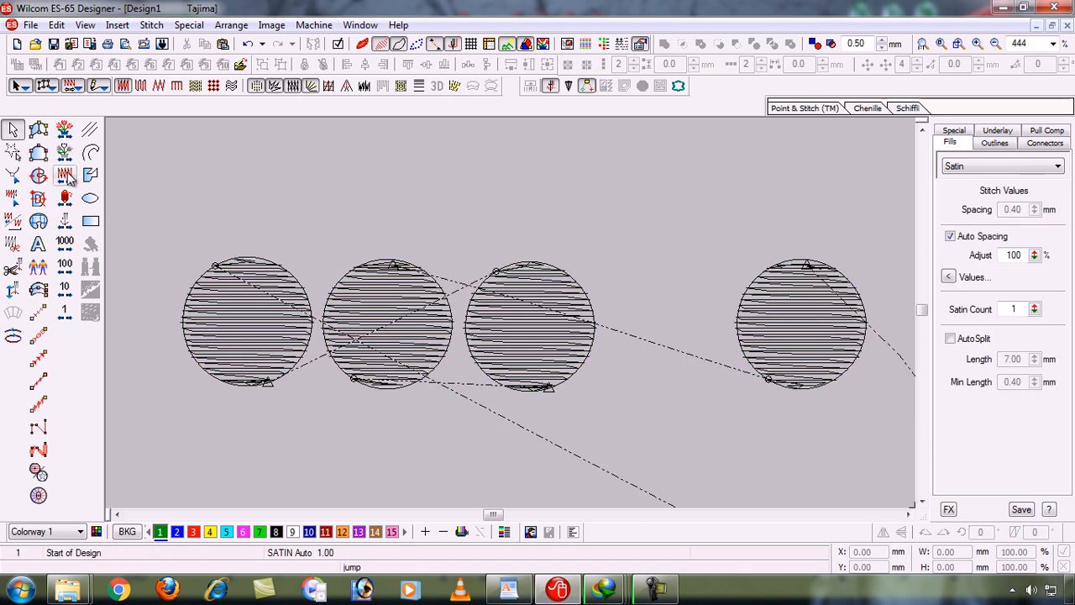
left_click(67, 155)
left_click(66, 154)
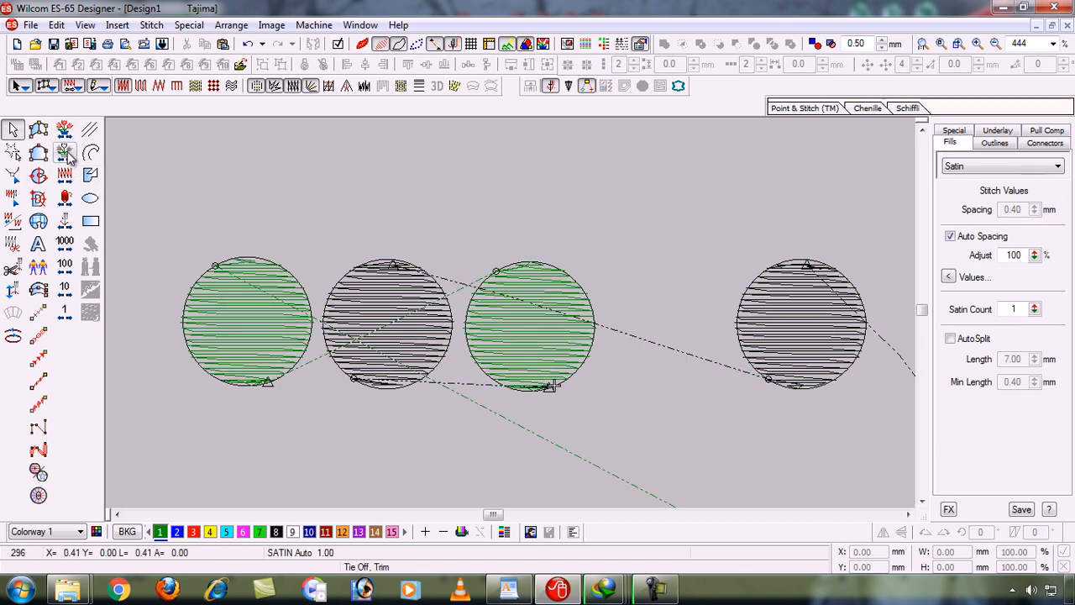